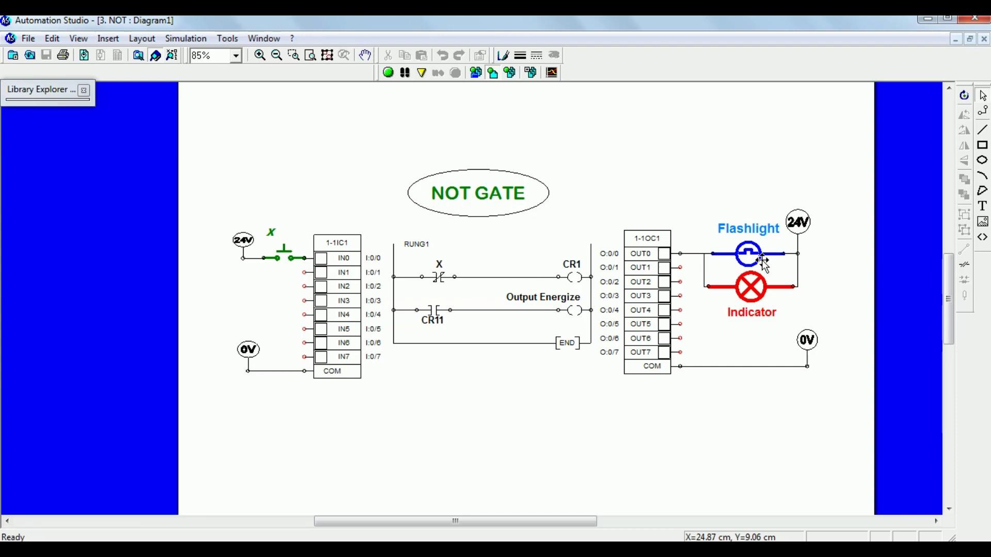
# Run the NOT gate simulation, switch input X on and off several times, and stop the simulation
pyautogui.click(388, 72)
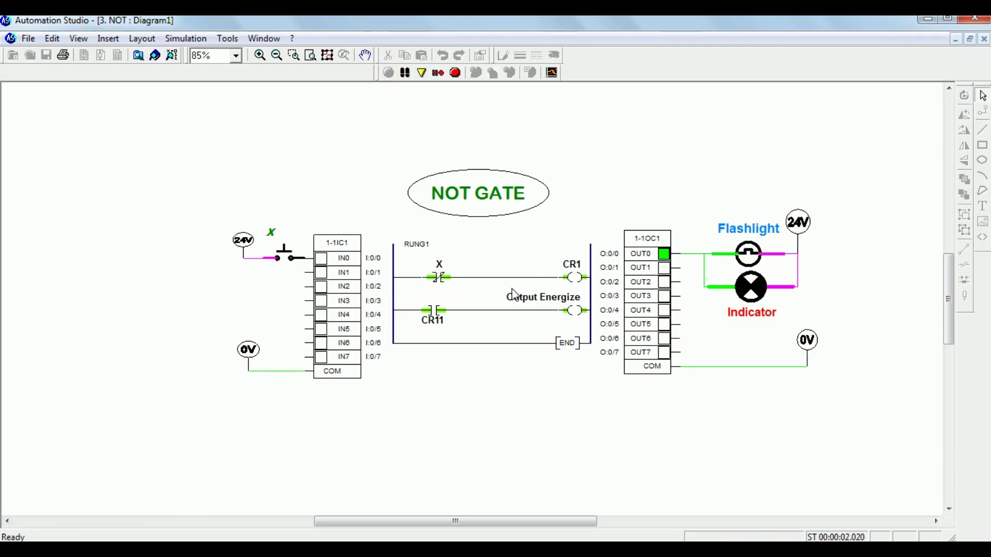
pyautogui.click(291, 259)
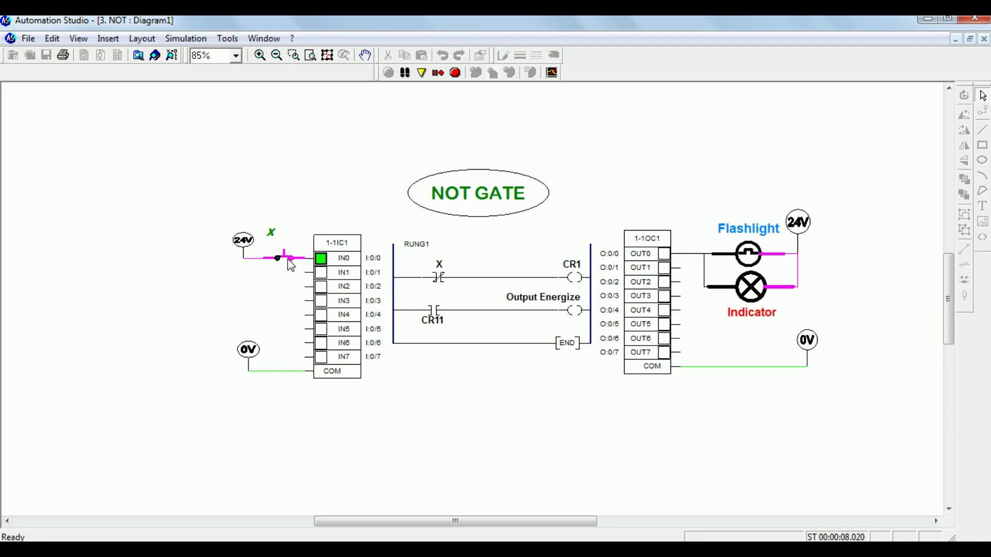
pyautogui.click(285, 263)
pyautogui.click(284, 258)
pyautogui.click(285, 261)
pyautogui.click(286, 261)
pyautogui.click(285, 259)
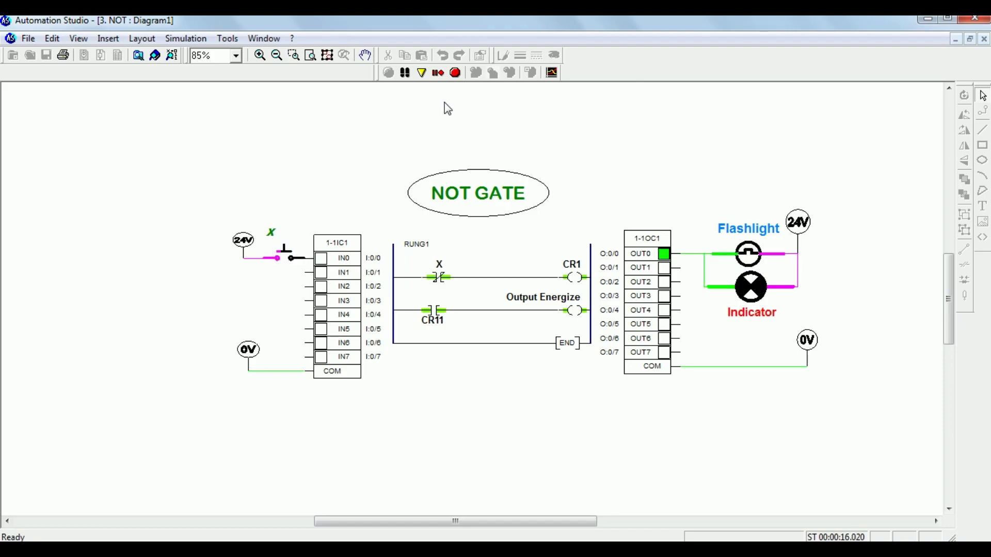
pyautogui.click(455, 74)
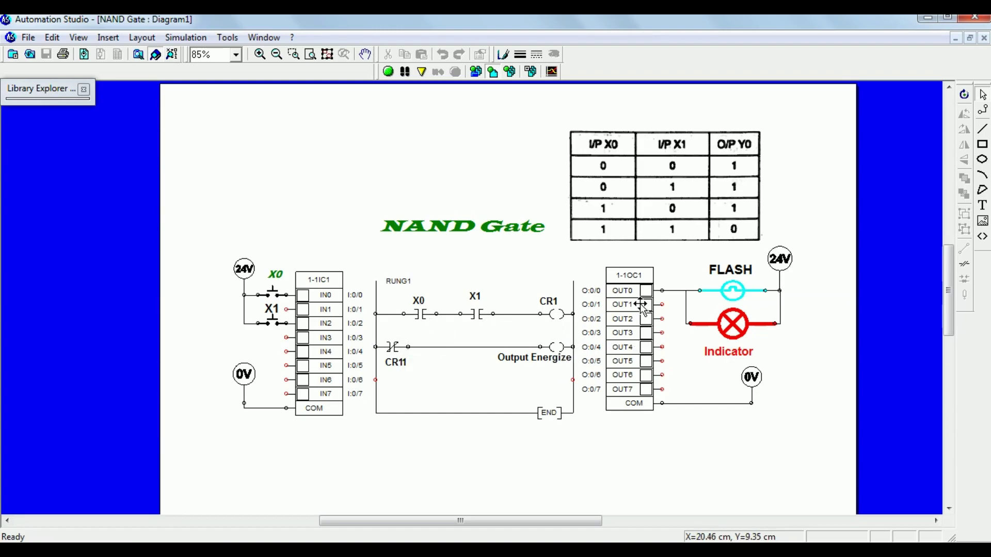
# Start the NAND gate simulation and switch inputs X0 and X1 through the truth table's on/off combinations
pyautogui.click(388, 72)
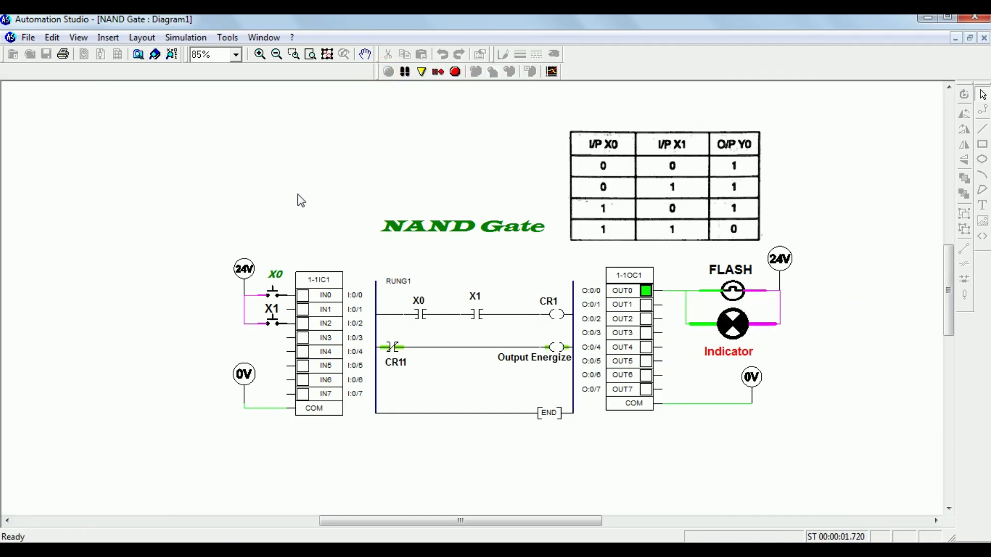
pyautogui.click(274, 292)
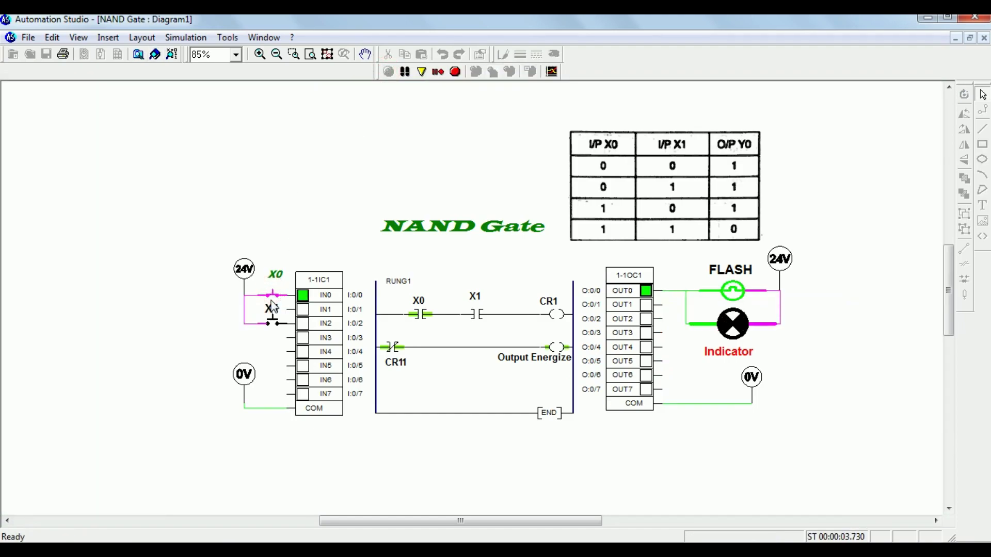
pyautogui.click(272, 324)
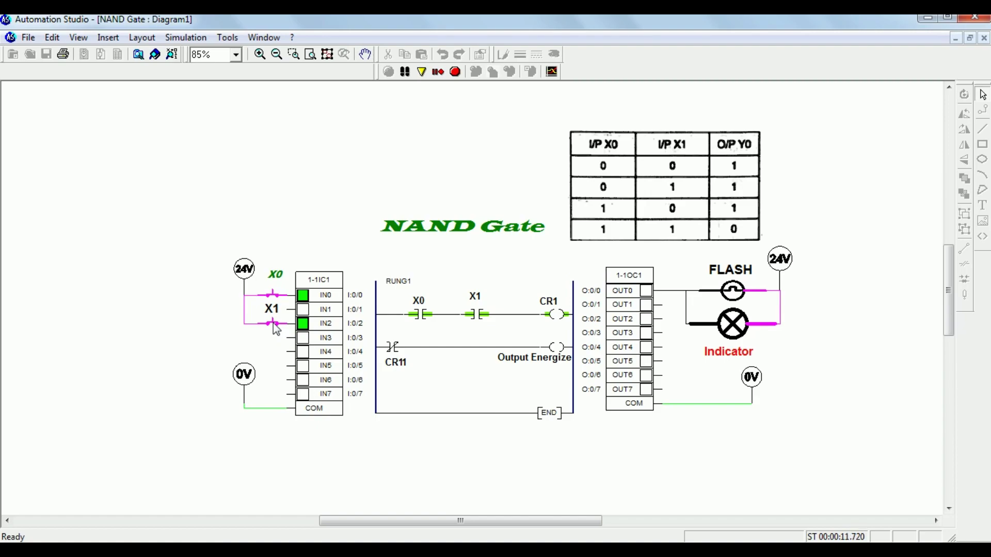
pyautogui.click(273, 323)
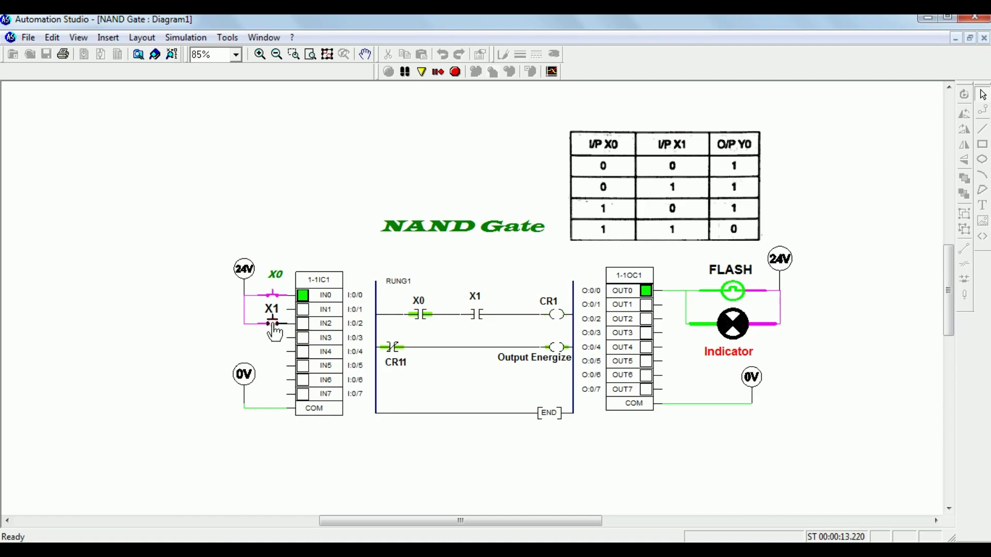
pyautogui.click(273, 297)
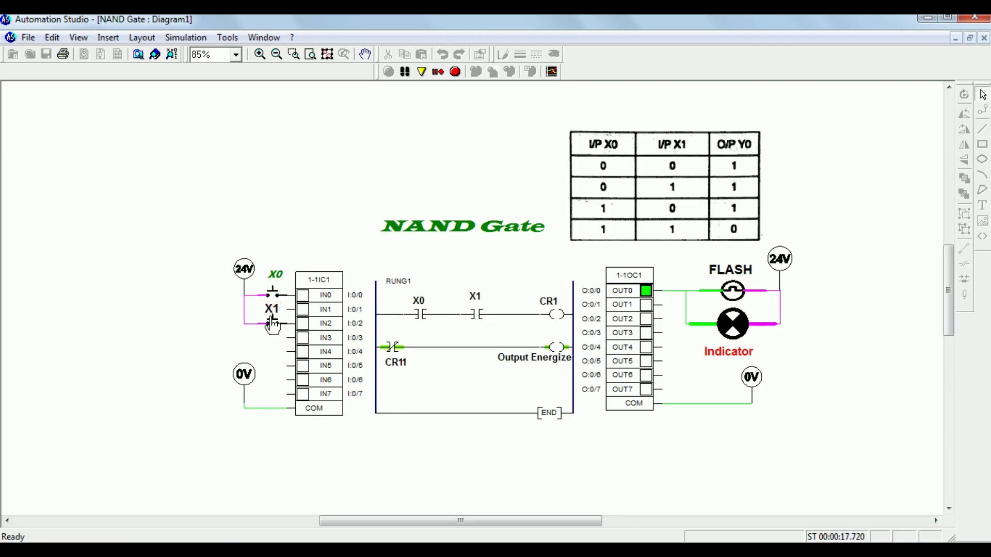
pyautogui.click(274, 321)
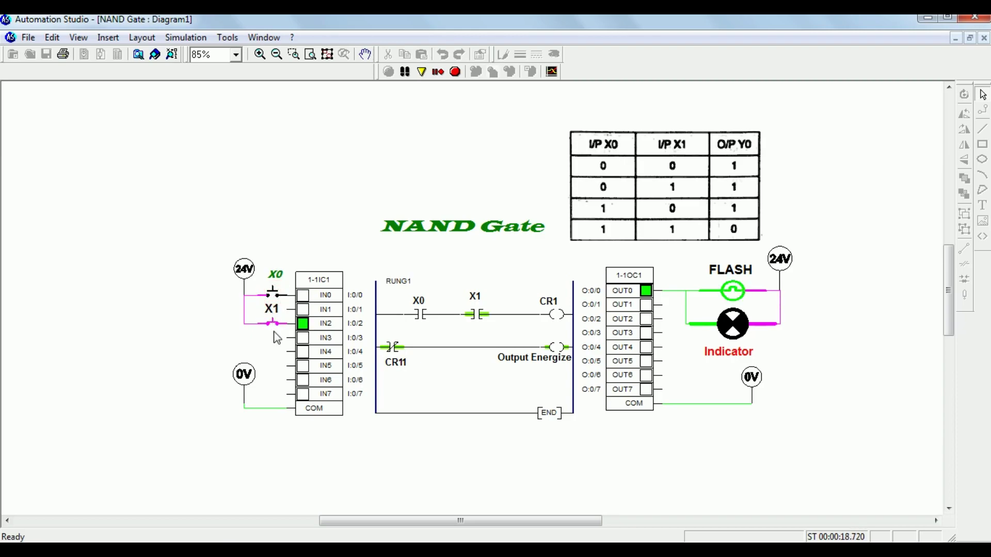
pyautogui.click(275, 292)
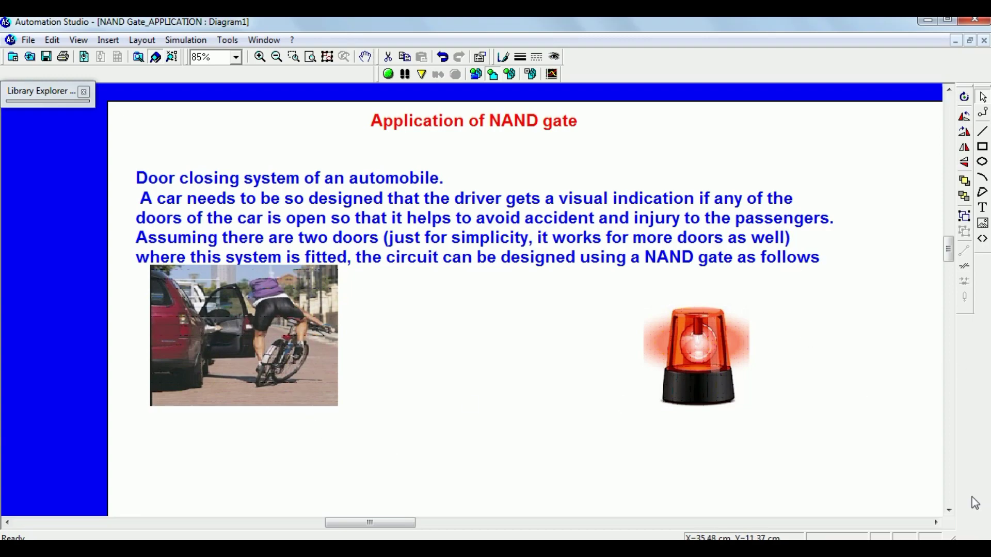
# Start the simulation of the car door alarm circuit and switch on the FRONT DOOR and BACK DOOR inputs
pyautogui.moveTo(949, 252); pyautogui.dragTo(955, 278)
pyautogui.click(596, 401)
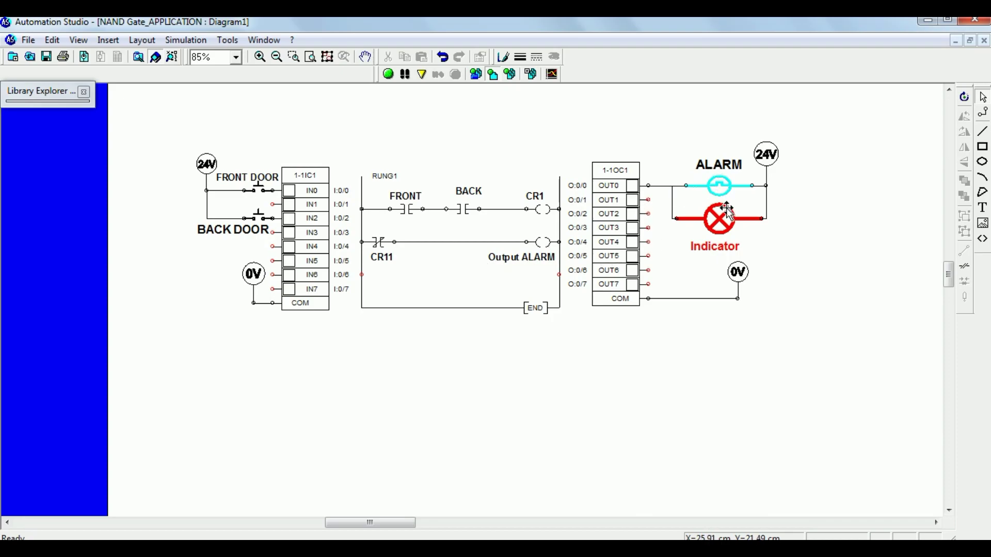
pyautogui.click(389, 75)
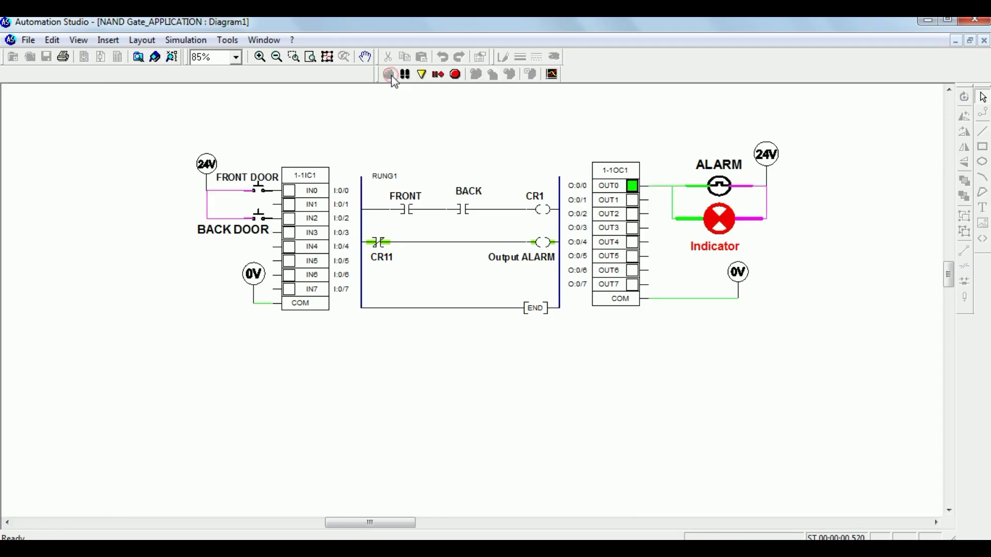
pyautogui.click(258, 192)
pyautogui.click(258, 191)
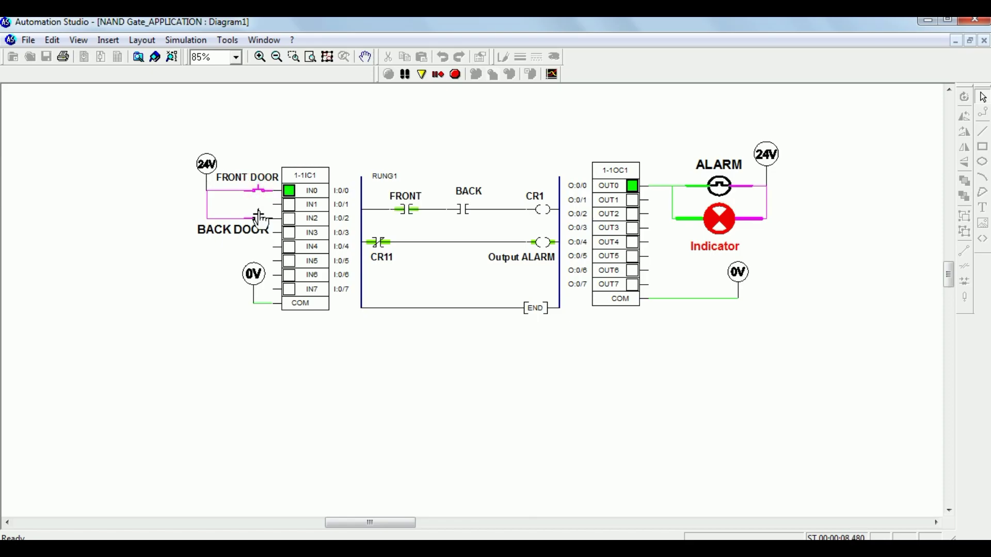
pyautogui.click(259, 217)
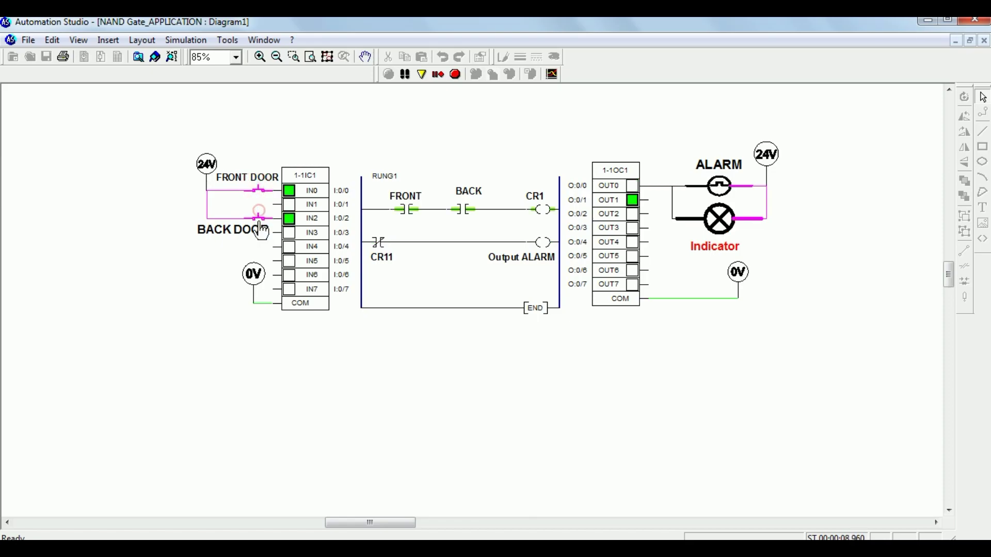
# Switch the FRONT DOOR and BACK DOOR inputs off and on again one at a time, and stop the simulation
pyautogui.click(257, 192)
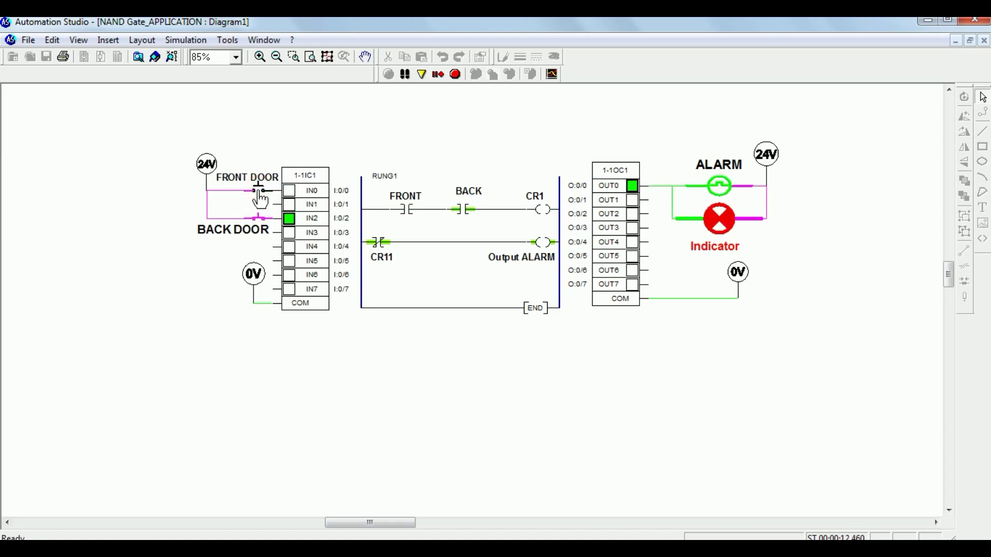
pyautogui.click(259, 216)
pyautogui.click(259, 217)
pyautogui.click(260, 220)
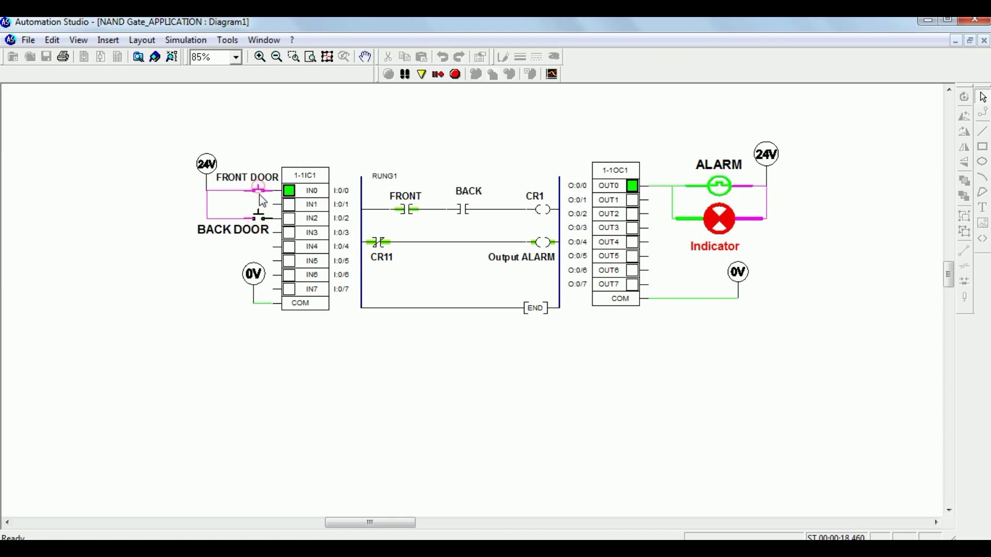
pyautogui.click(258, 192)
pyautogui.click(260, 216)
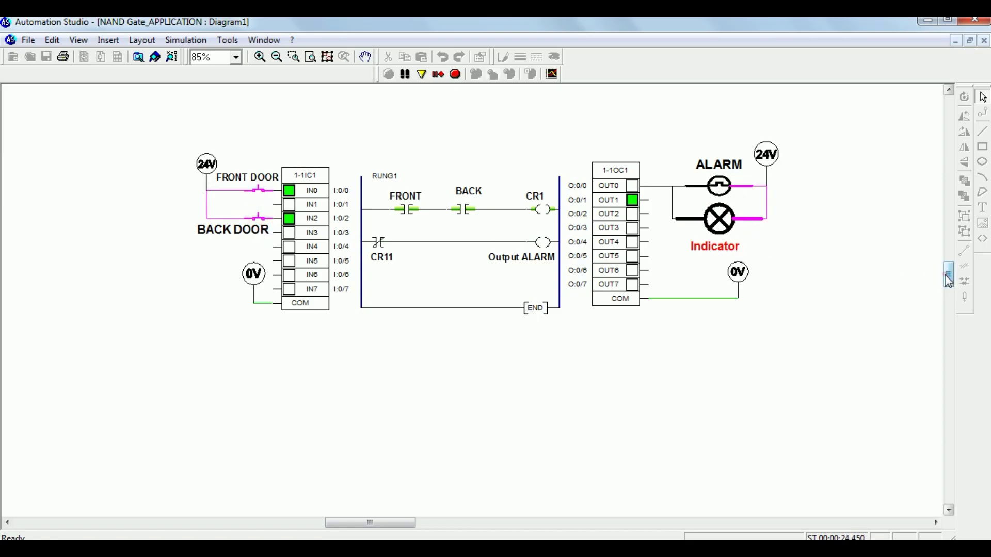
pyautogui.moveTo(948, 280); pyautogui.dragTo(945, 267)
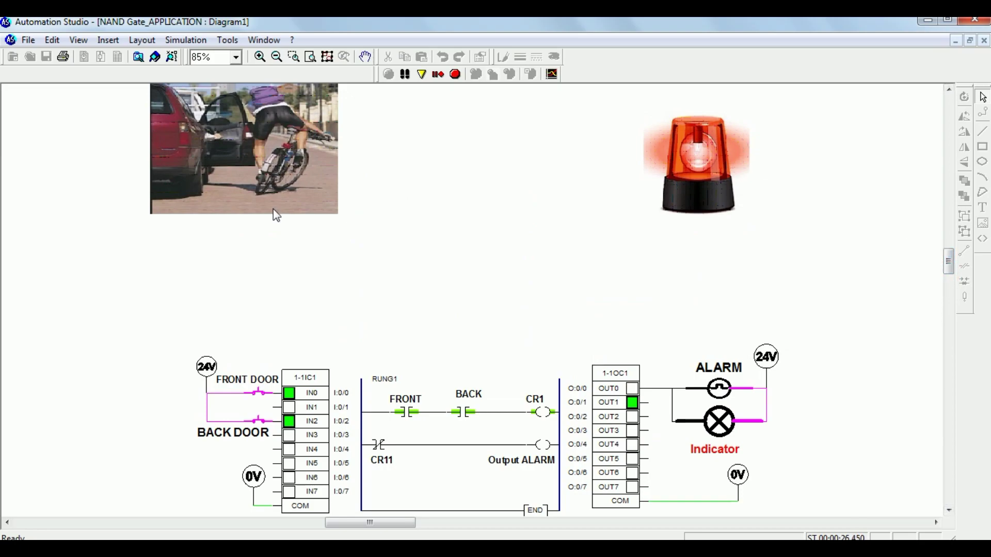
pyautogui.click(455, 75)
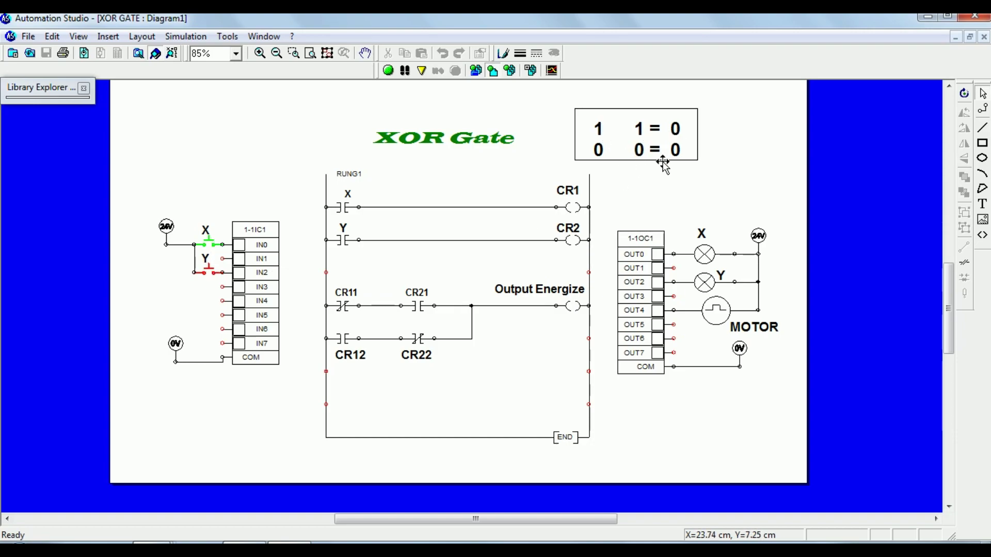
# Run the XOR gate simulation, switch X and Y through all four on/off combinations, and stop the simulation
pyautogui.click(388, 71)
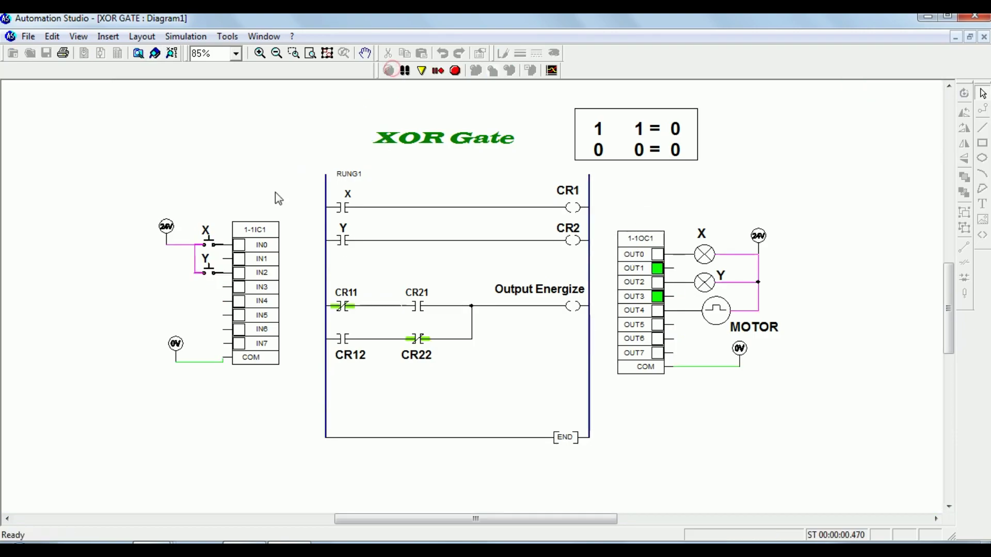
pyautogui.click(208, 240)
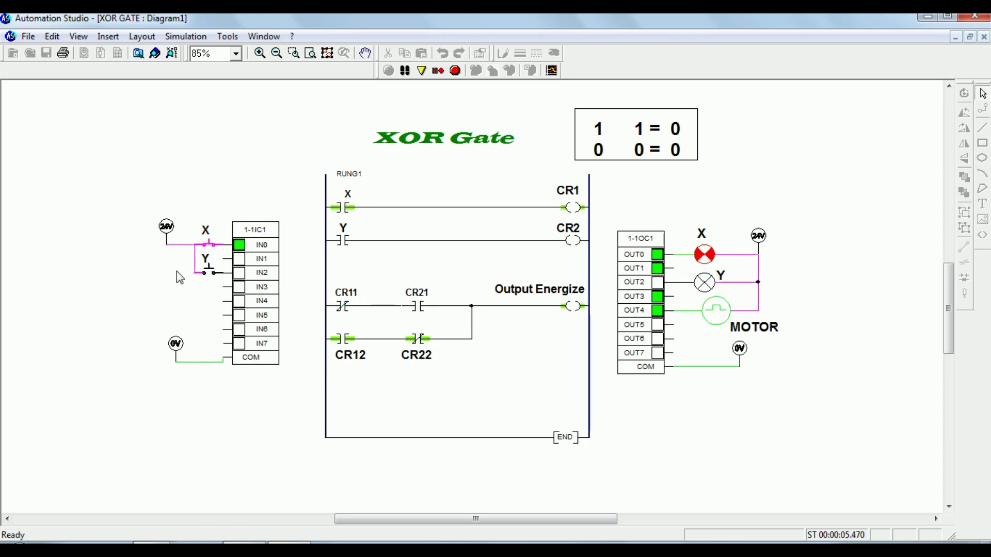
pyautogui.click(206, 269)
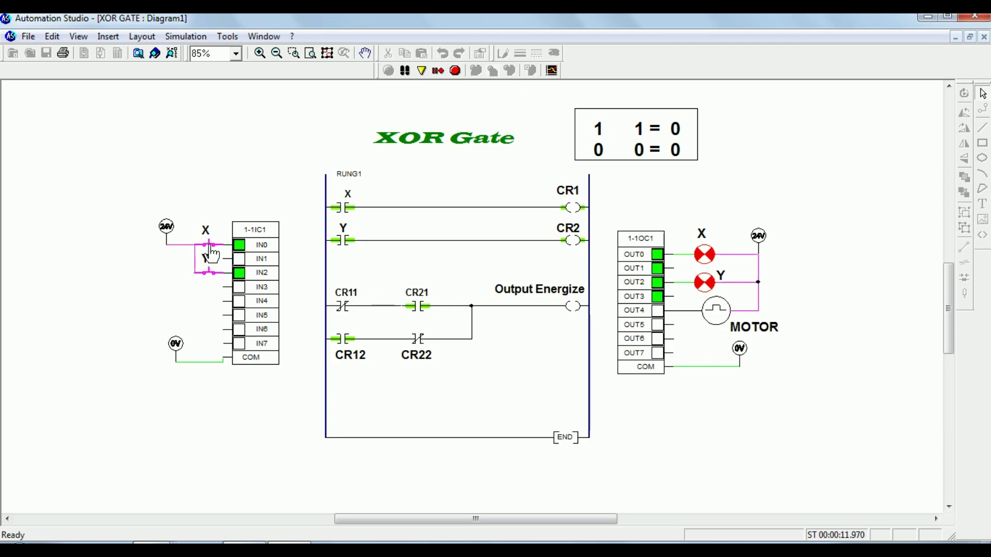
pyautogui.moveTo(212, 254); pyautogui.dragTo(212, 255)
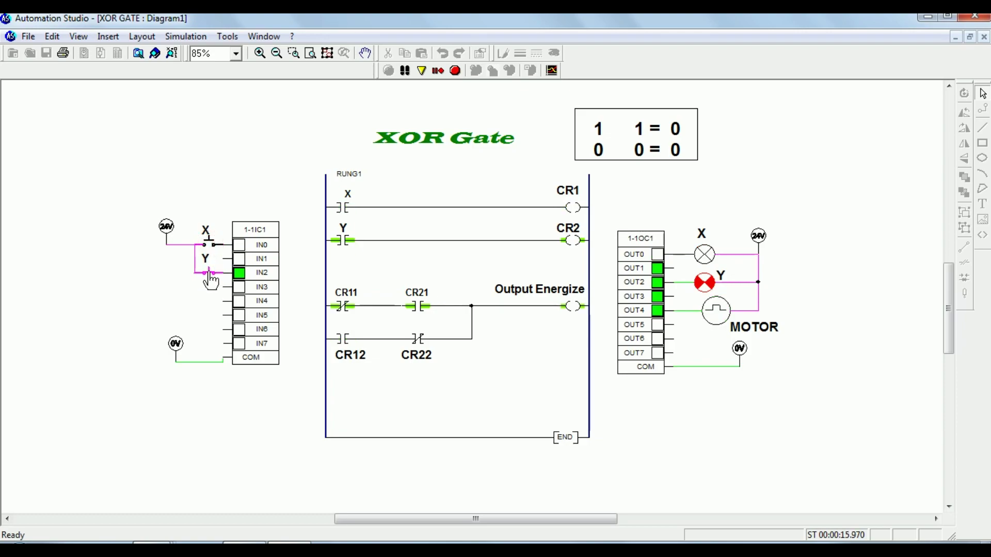
pyautogui.moveTo(210, 282)
pyautogui.mouseDown()
pyautogui.moveTo(208, 253)
pyautogui.moveTo(210, 281)
pyautogui.mouseUp()
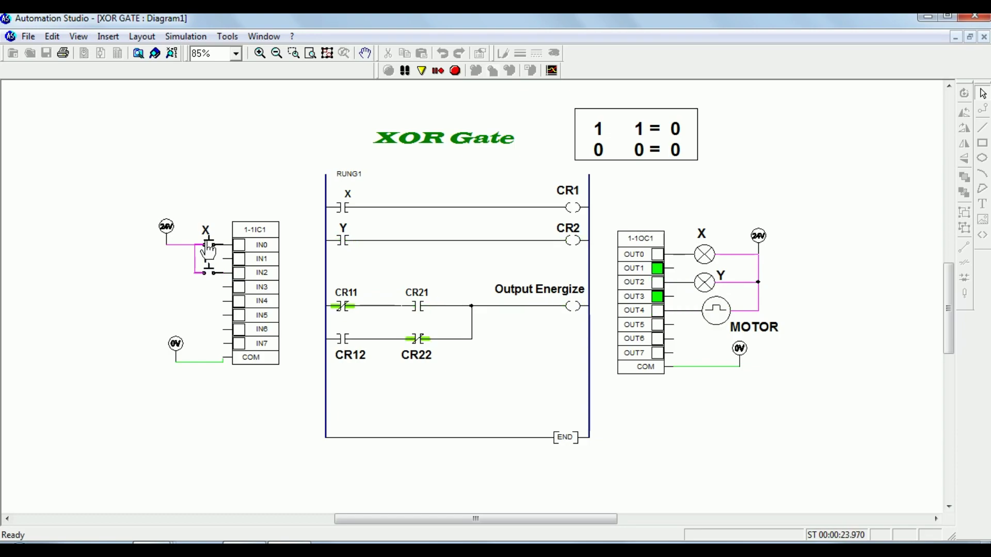
pyautogui.click(208, 250)
pyautogui.click(208, 271)
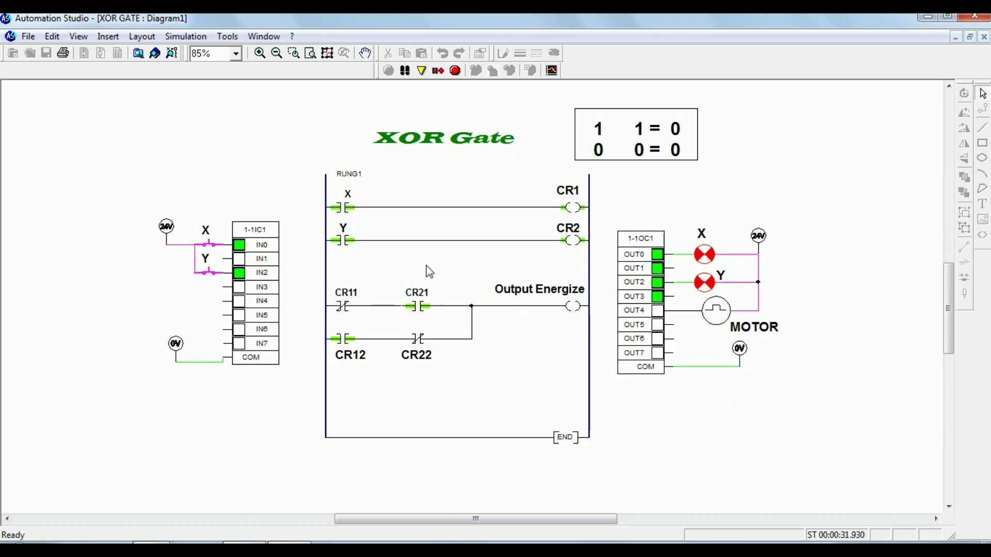
pyautogui.click(455, 70)
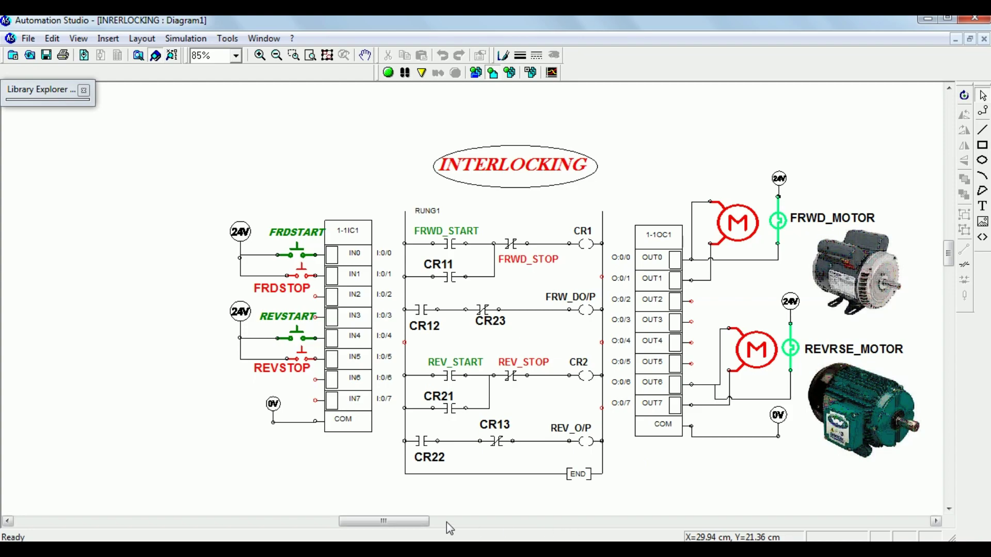
# Start the simulation of the interlocking circuit and start the forward motor with the FRDSTART push button
pyautogui.moveTo(383, 529)
pyautogui.mouseDown()
pyautogui.moveTo(405, 526)
pyautogui.moveTo(387, 525)
pyautogui.mouseUp()
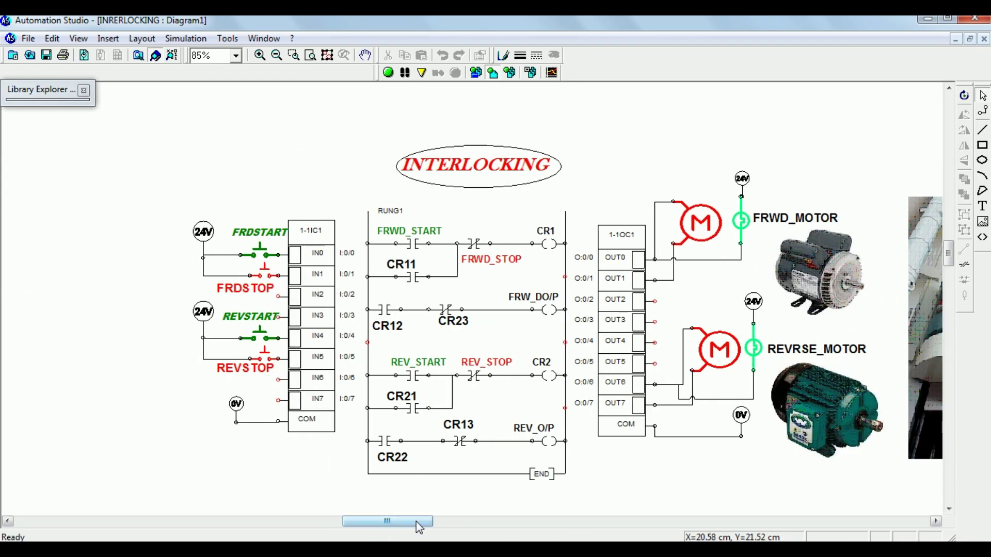
pyautogui.moveTo(416, 523); pyautogui.dragTo(430, 526)
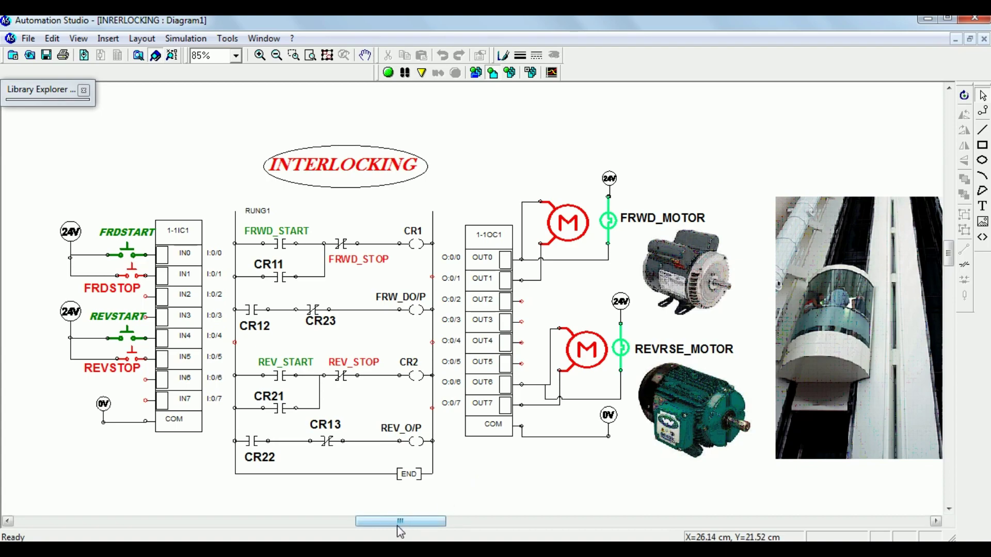
pyautogui.moveTo(399, 527)
pyautogui.mouseDown()
pyautogui.moveTo(389, 525)
pyautogui.moveTo(397, 527)
pyautogui.mouseUp()
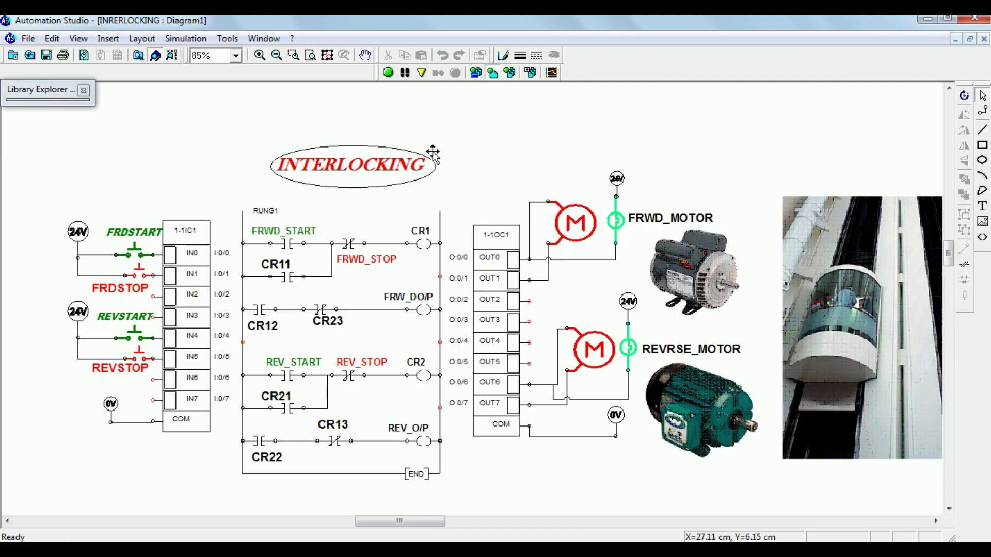
pyautogui.click(388, 72)
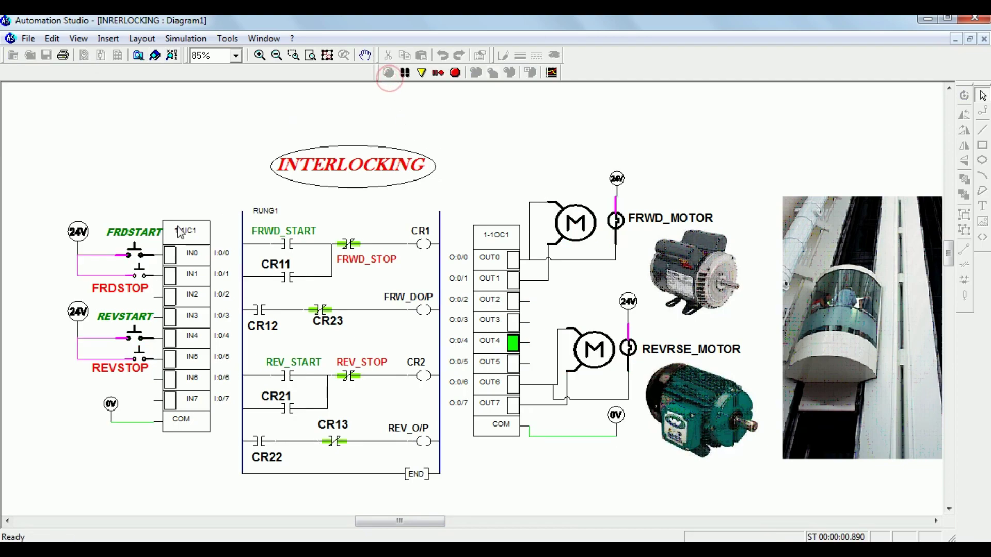
pyautogui.click(136, 254)
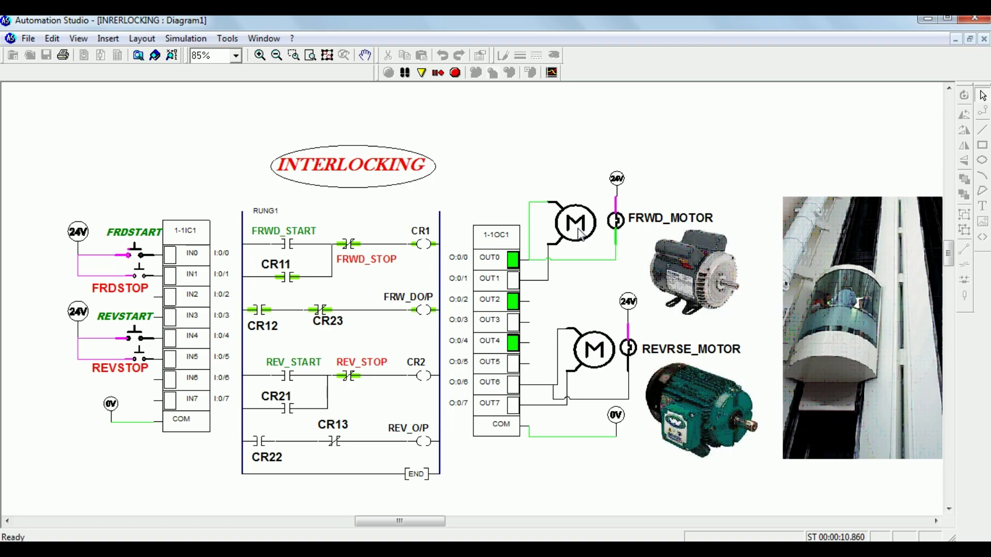
# Try to start the reverse motor with the REVSTART push button while the forward motor output is energized
pyautogui.click(136, 337)
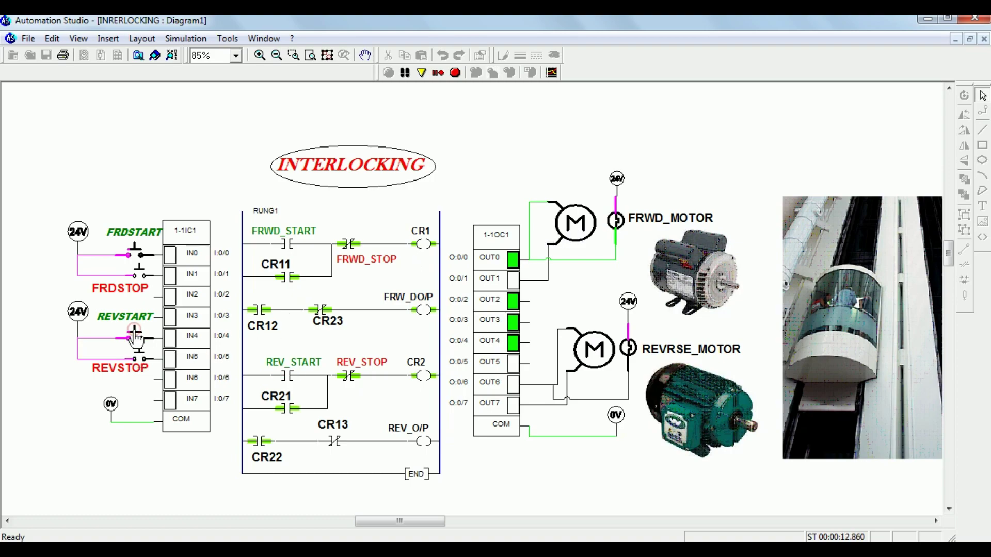
pyautogui.click(136, 337)
pyautogui.click(136, 337)
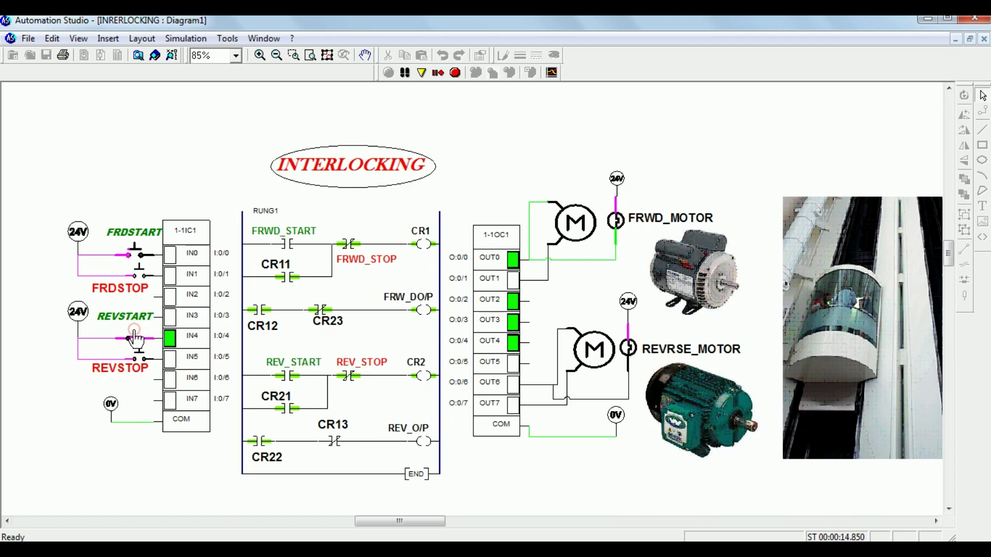
pyautogui.click(136, 336)
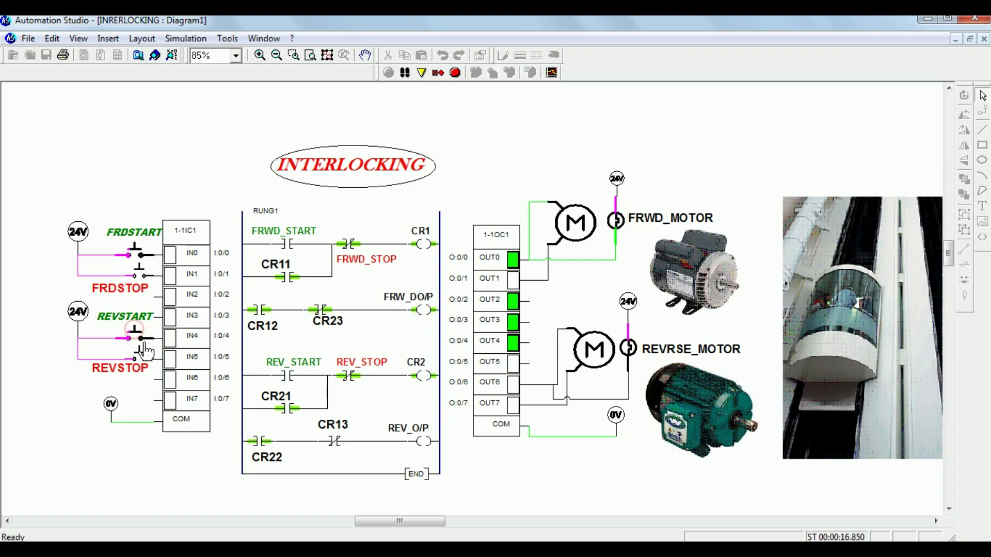
# Reset the reverse circuit with the REVSTOP push button and stop the forward motor with FRDSTOP
pyautogui.click(143, 358)
pyautogui.click(142, 359)
pyautogui.click(143, 358)
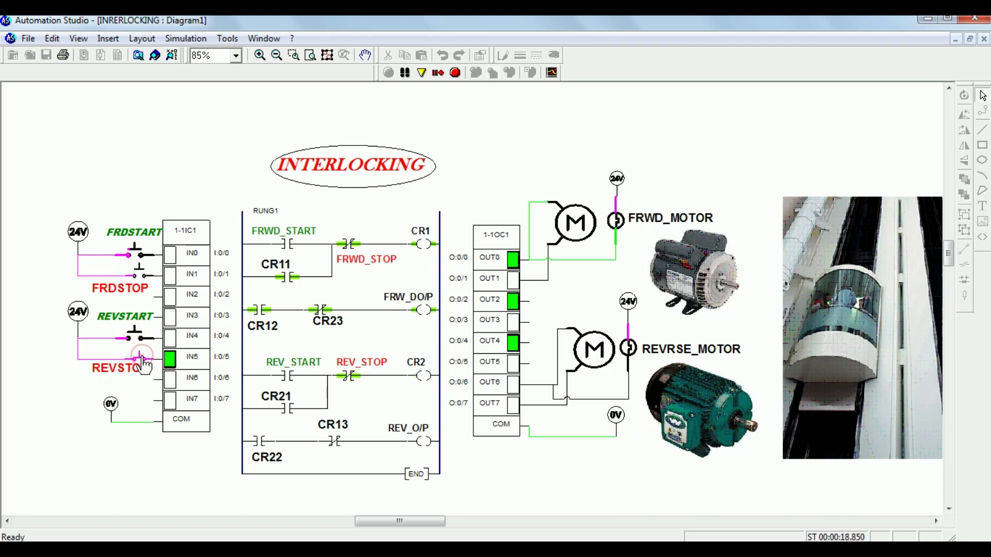
pyautogui.click(138, 274)
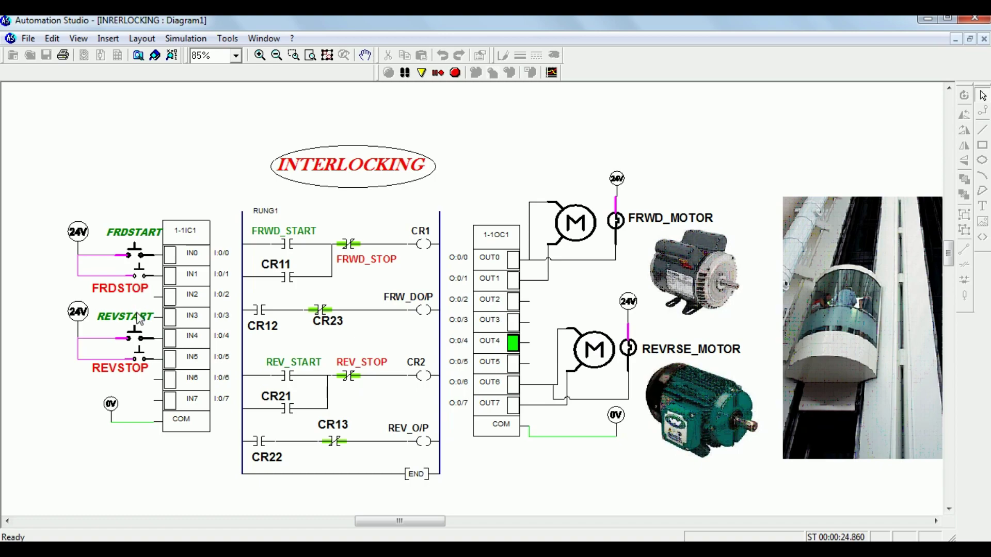
# Actuate FRDSTART and REVSTART in turn, and release the forward interlock with FRDSTOP to let the reverse motor run
pyautogui.click(137, 247)
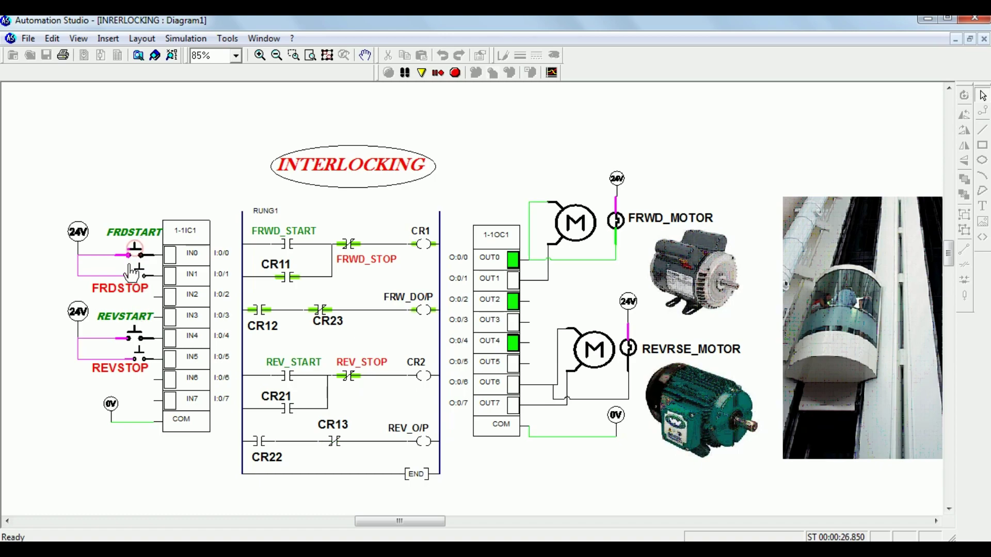
pyautogui.click(135, 333)
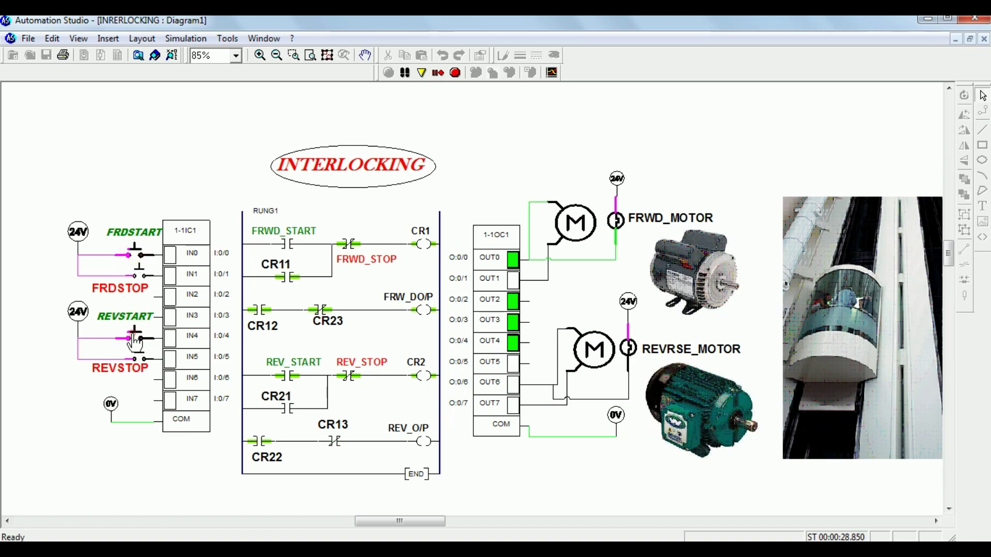
pyautogui.click(140, 274)
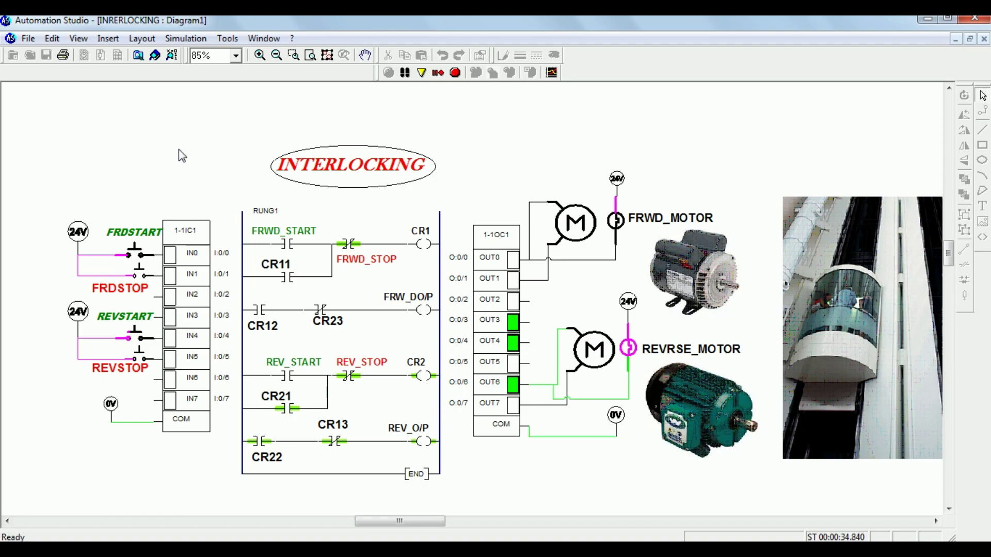
# Actuate FRDSTART while the reverse motor runs, release the reverse interlock with REVSTOP, and stop the simulation
pyautogui.click(132, 258)
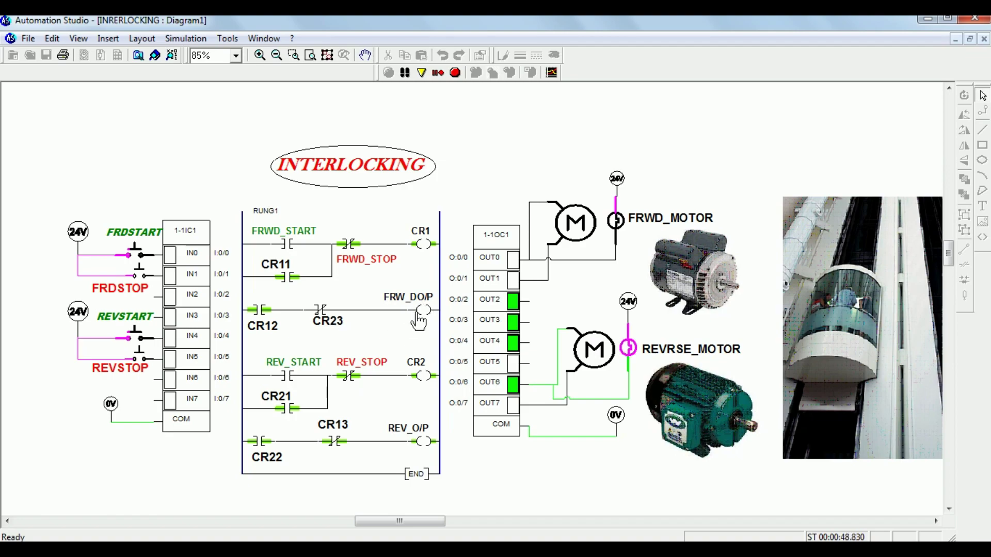
pyautogui.click(140, 368)
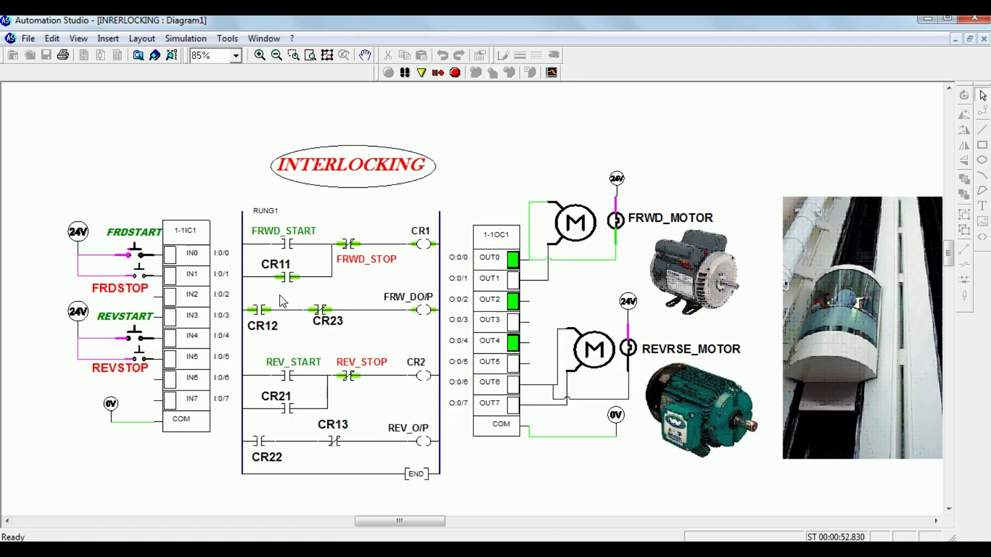
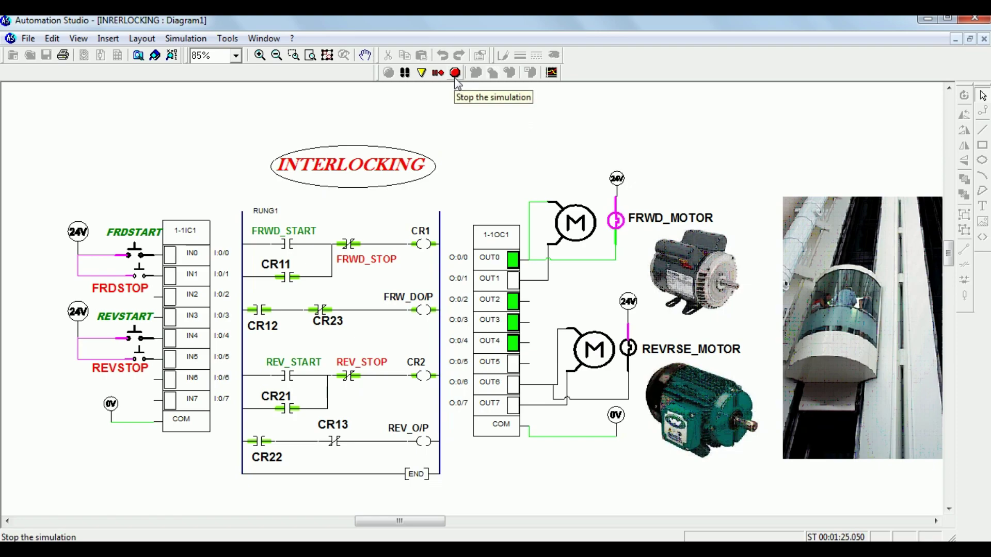
pyautogui.click(455, 75)
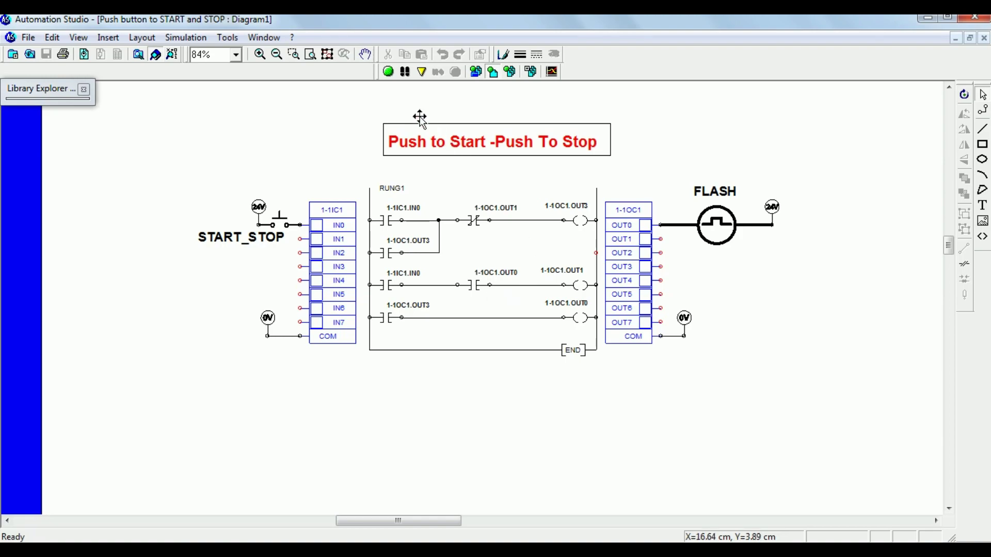
# Run the Push to Start-Push To Stop simulation and switch the FLASH lamp on and off repeatedly with the START_STOP push button
pyautogui.click(390, 74)
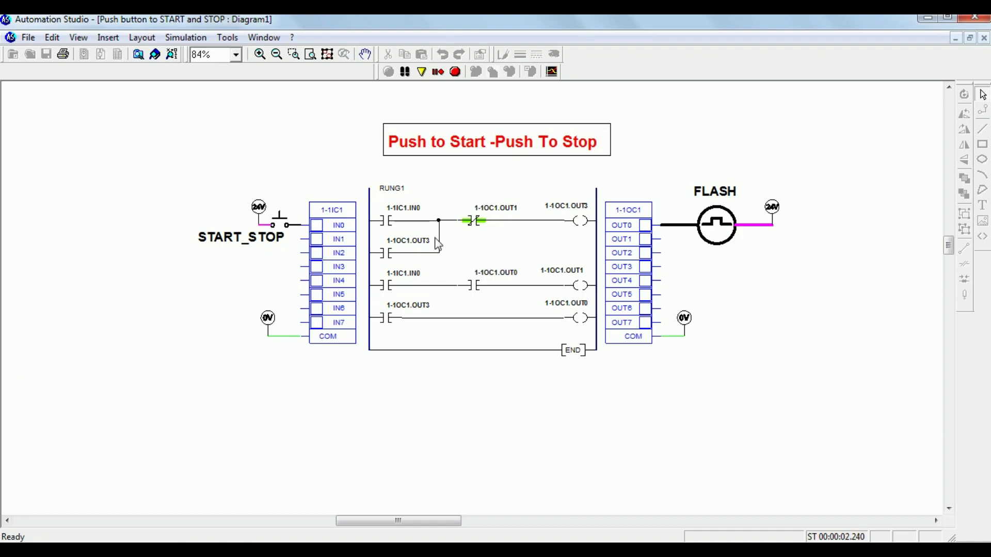
pyautogui.click(279, 221)
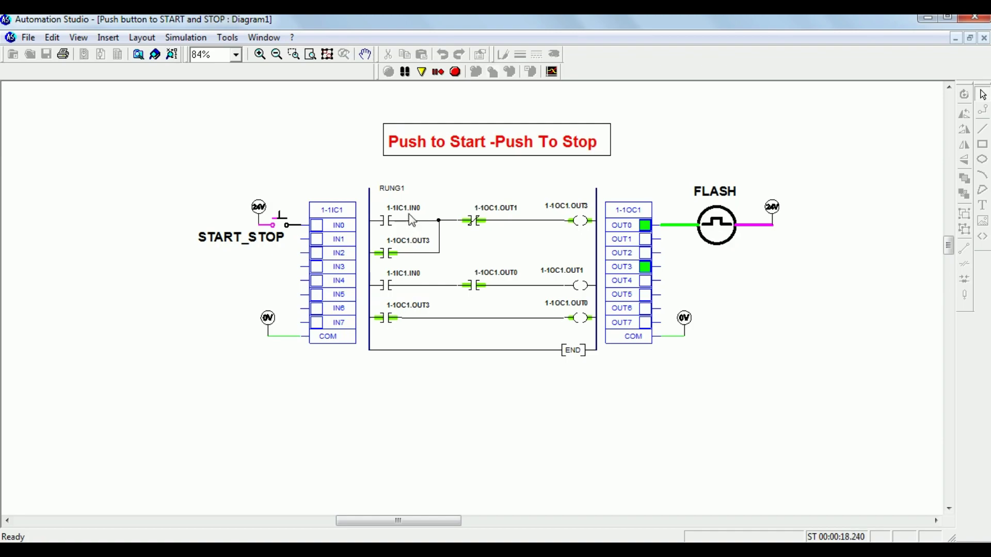
pyautogui.click(280, 222)
pyautogui.click(280, 223)
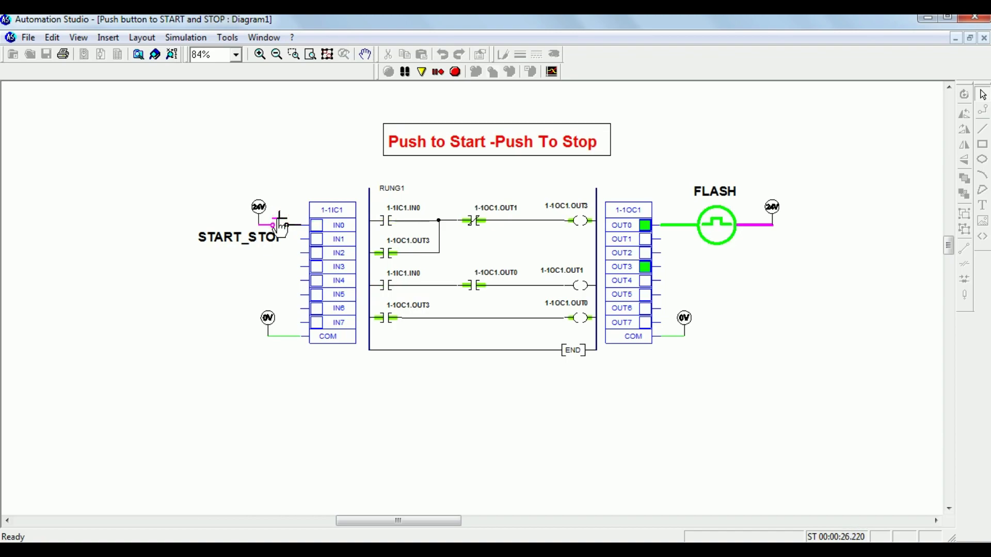
pyautogui.click(281, 223)
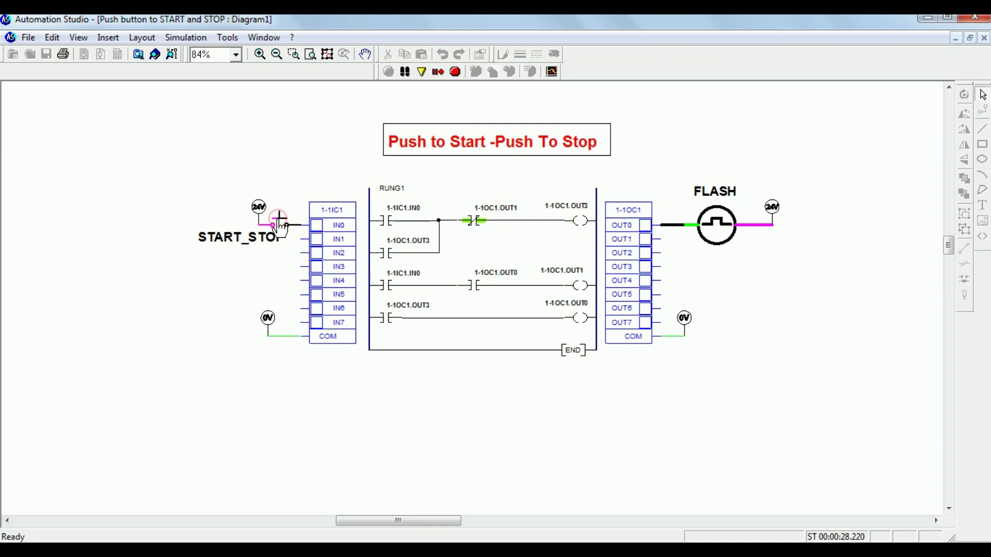
pyautogui.click(280, 223)
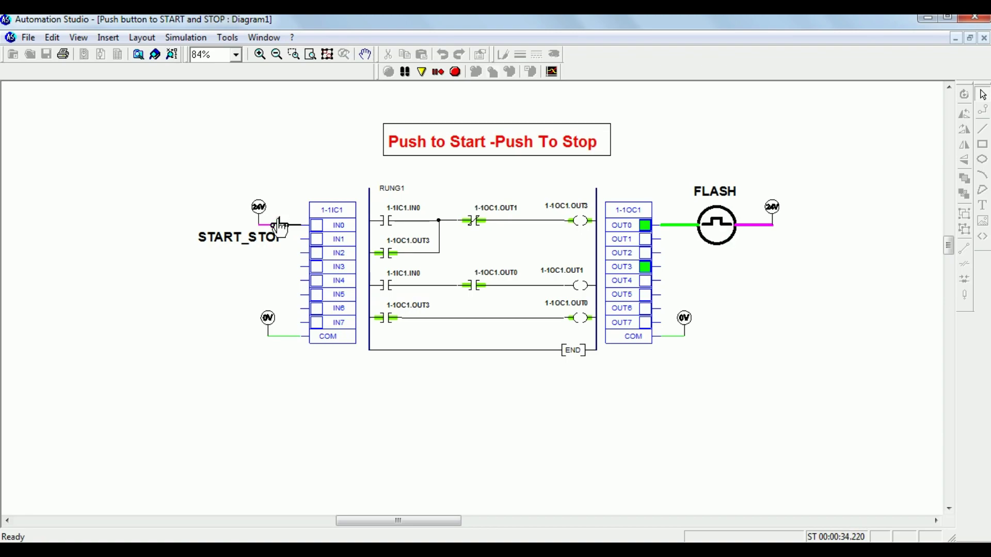
pyautogui.click(281, 223)
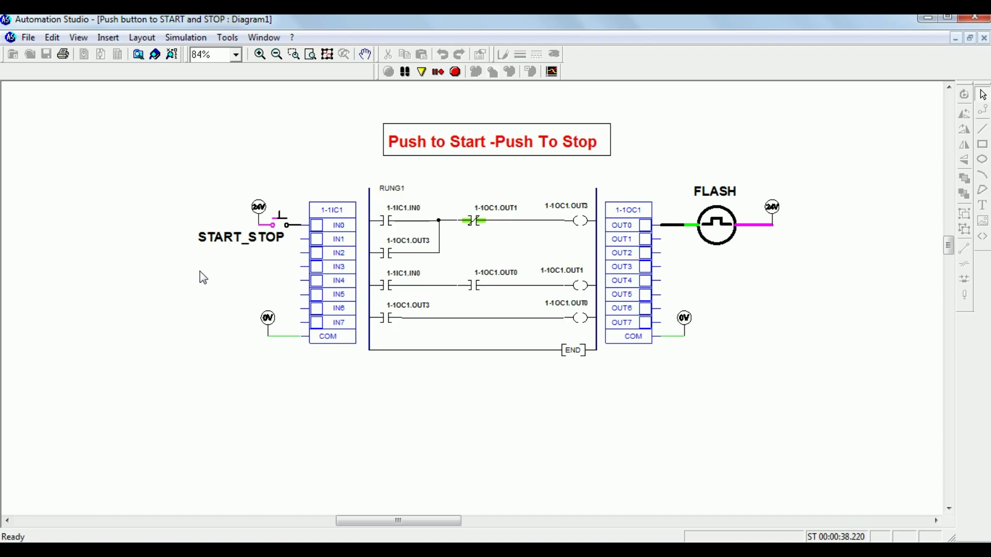
pyautogui.click(279, 220)
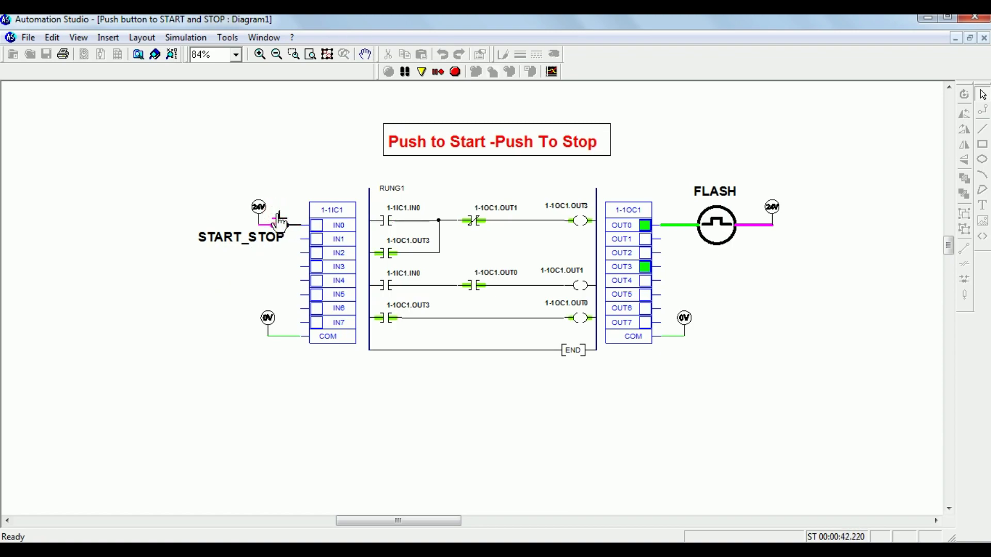
pyautogui.click(279, 221)
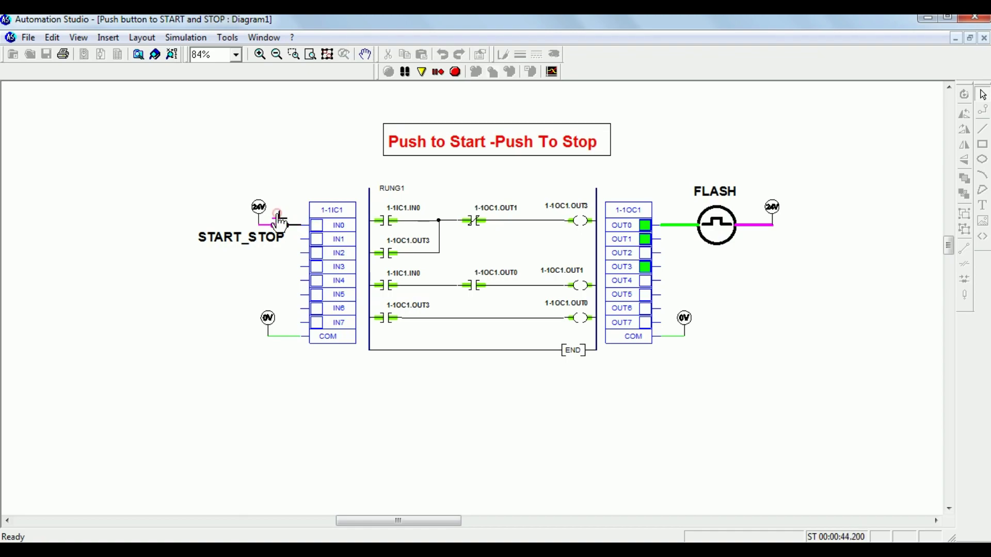